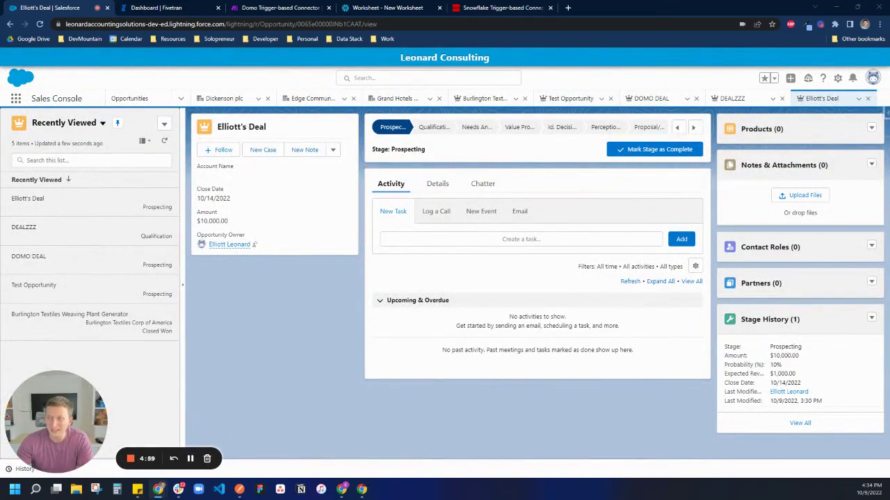
# - Maximize the data orchestration diagram window and select its Example title
pyautogui.moveTo(889, 20); pyautogui.dragTo(306, 20)
pyautogui.doubleClick(307, 20)
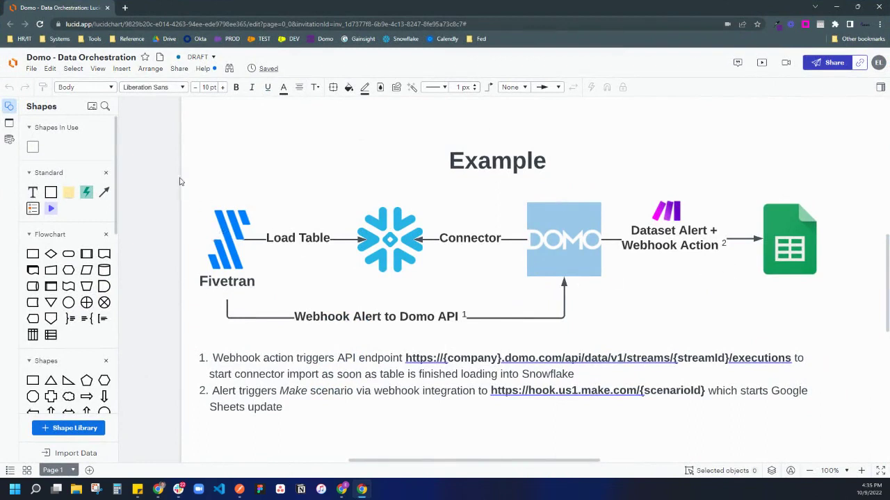
pyautogui.moveTo(191, 133); pyautogui.dragTo(598, 299)
pyautogui.click(584, 122)
pyautogui.click(377, 174)
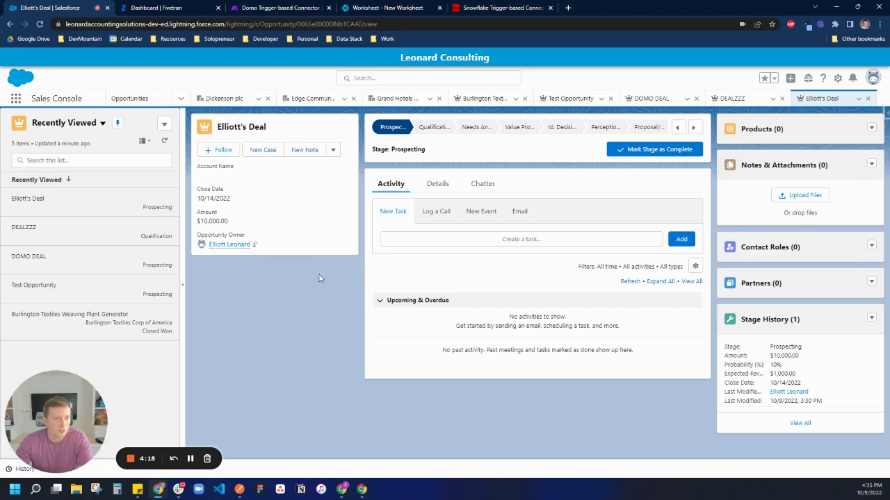
# - Check the 35-row Snowflake OPPORTUNITY table, then view Fivetran and Make's Domo connector scenario
pyautogui.click(353, 8)
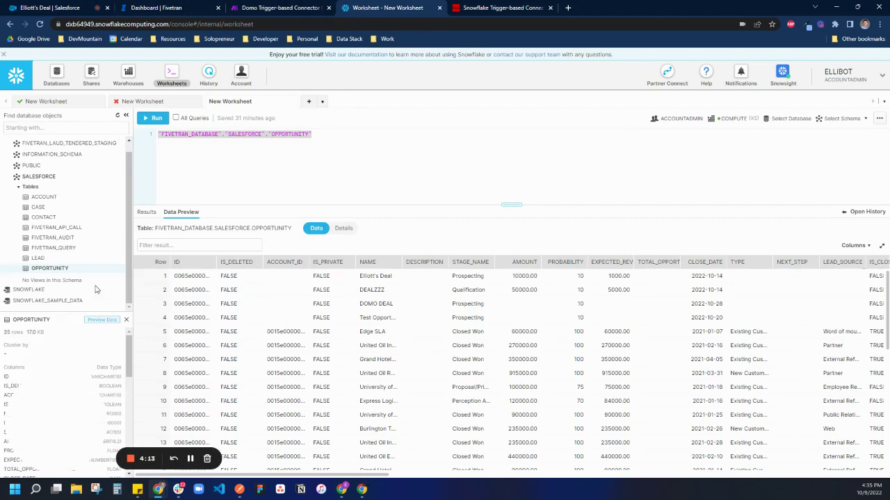
pyautogui.moveTo(51, 271)
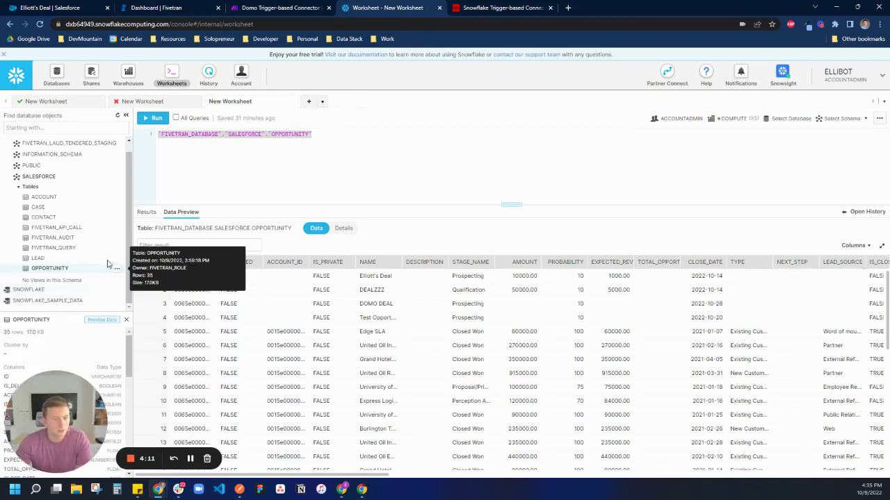
pyautogui.click(158, 7)
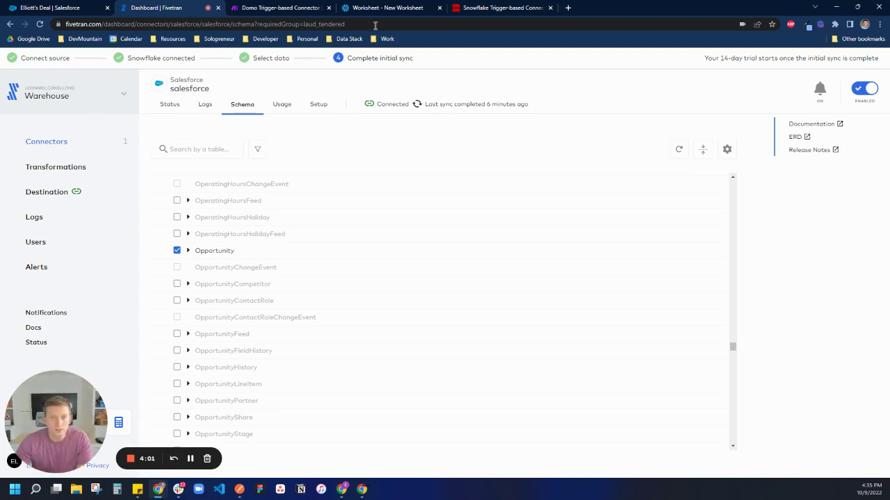
pyautogui.click(265, 8)
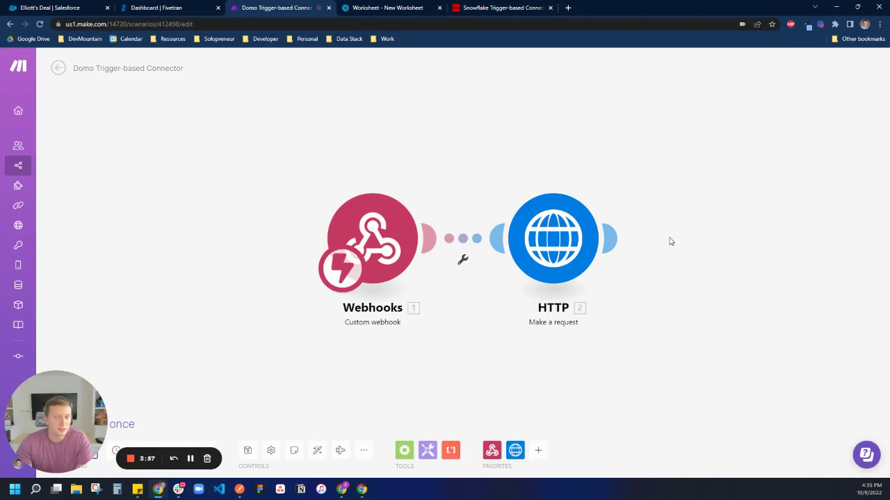
# - Check the Domo dataset's 49 columns and 35 rows in its DATA view
pyautogui.click(503, 8)
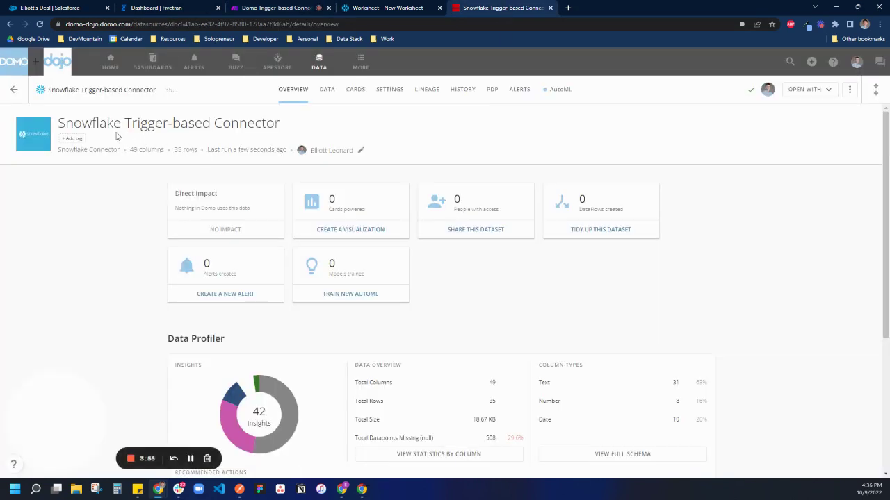
pyautogui.click(327, 91)
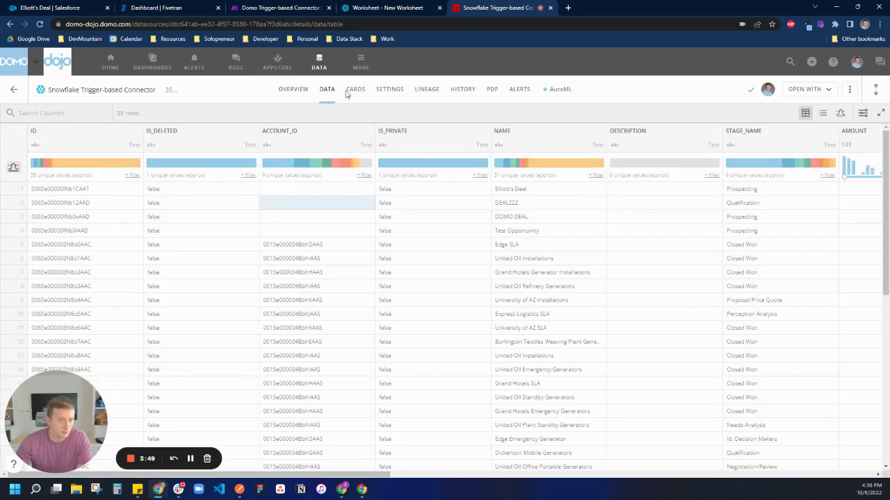
pyautogui.click(298, 90)
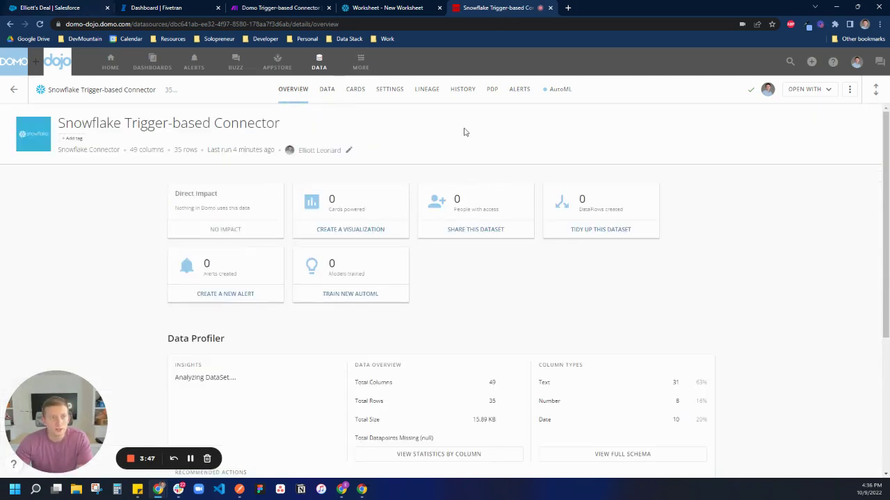
pyautogui.click(75, 8)
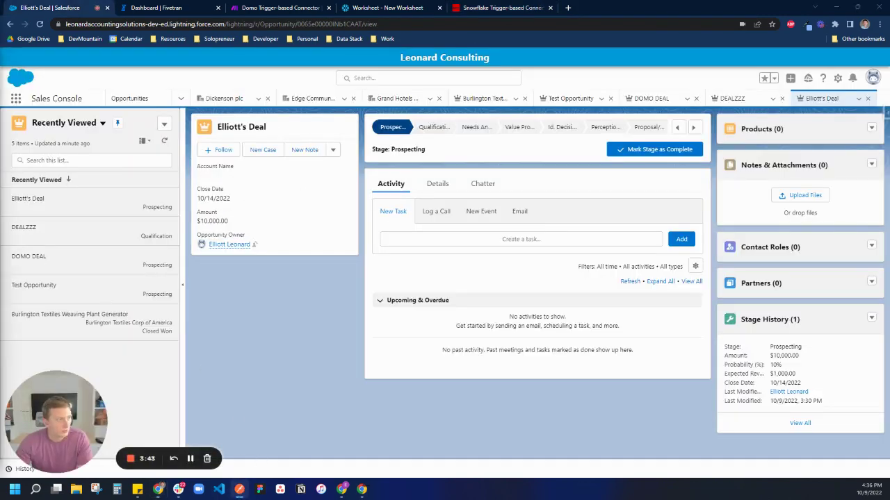
# - Bring the Postman window forward and maximize it
pyautogui.click(239, 488)
pyautogui.moveTo(209, 21); pyautogui.dragTo(374, 82)
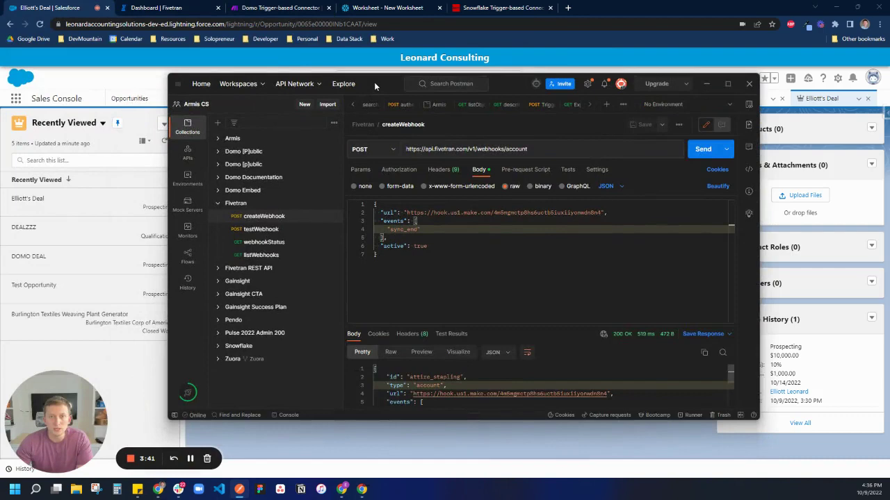
pyautogui.doubleClick(374, 82)
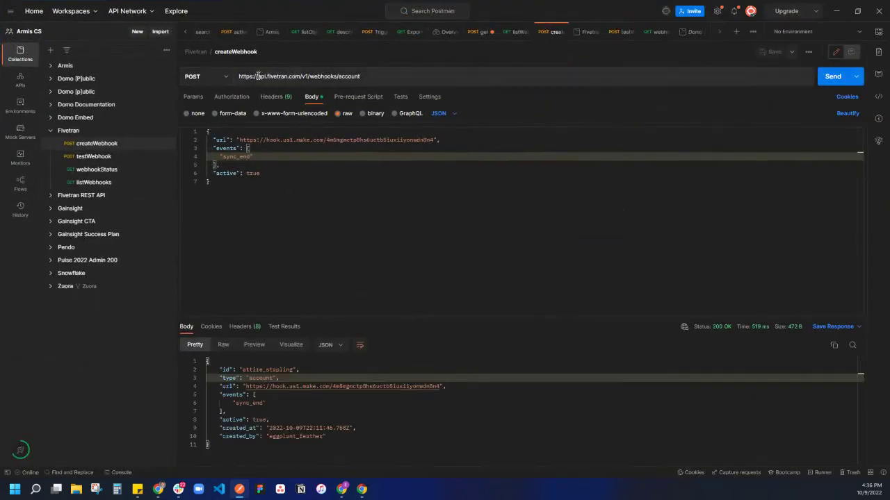
# - Highlight the sync_end event and the Make hook url in the createWebhook body
pyautogui.click(281, 148)
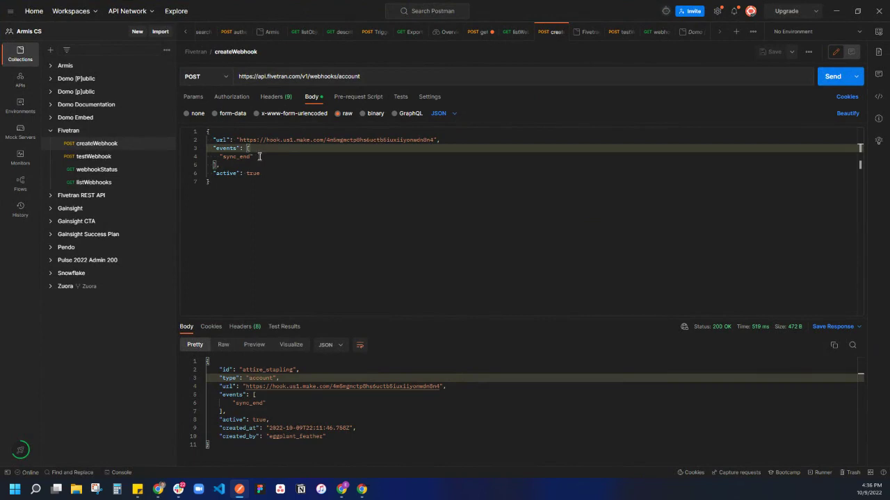
pyautogui.doubleClick(256, 158)
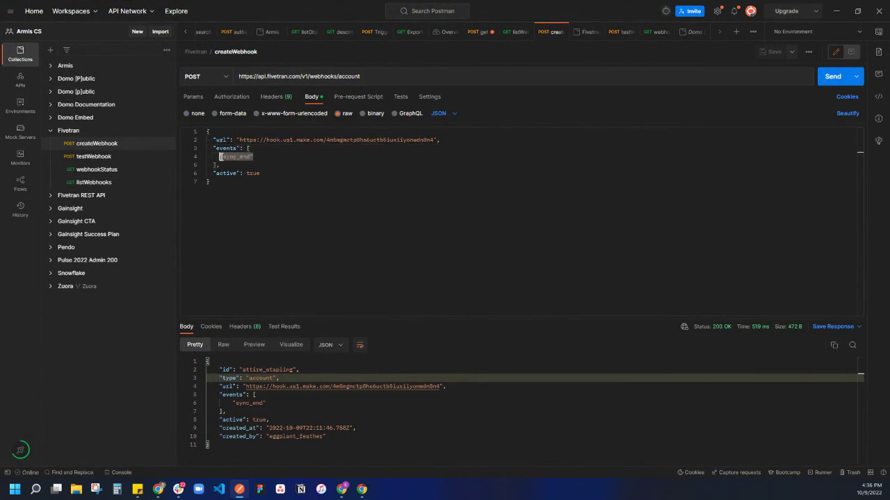
pyautogui.click(263, 157)
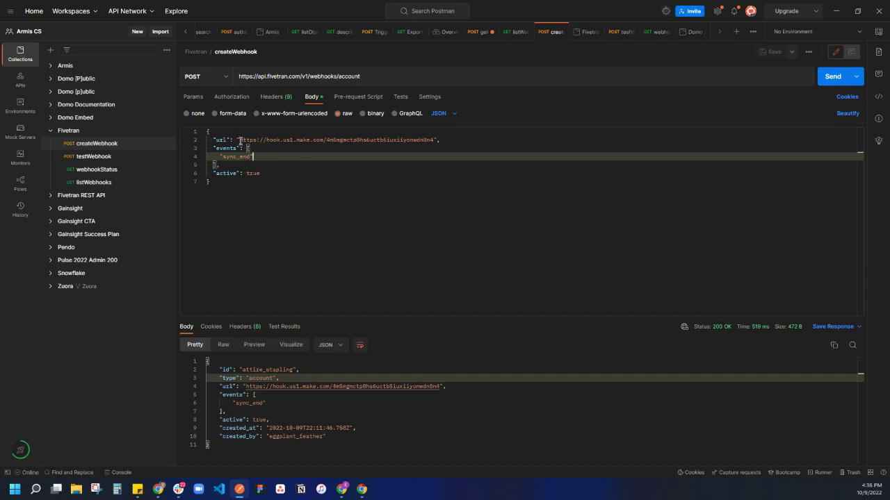
pyautogui.moveTo(240, 141); pyautogui.dragTo(434, 141)
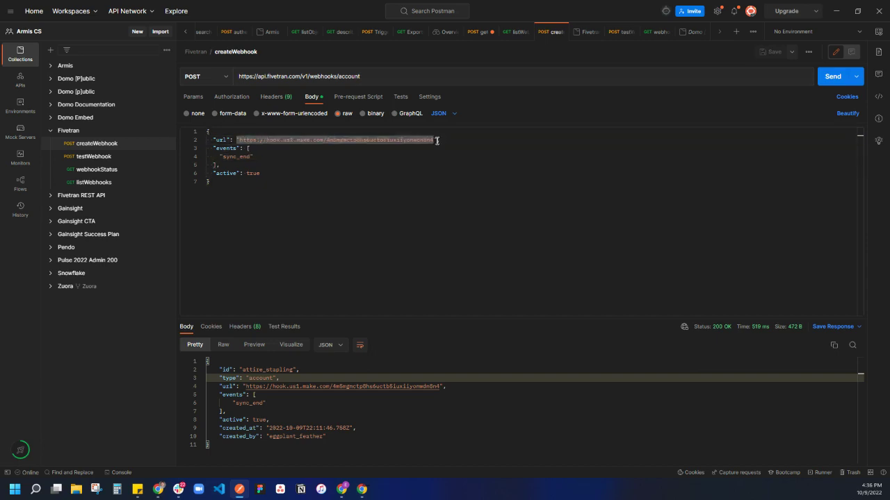
pyautogui.click(437, 140)
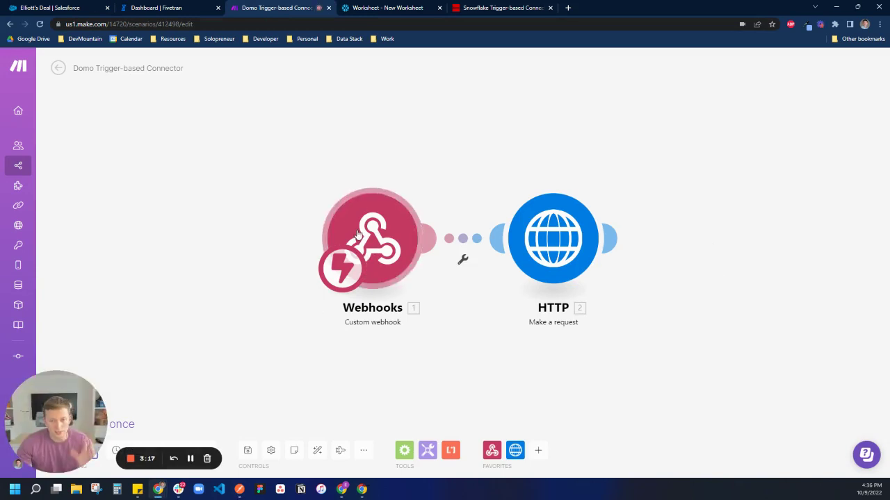
# - Review the HTTP module's POST to Domo's stream 753 executions endpoint
pyautogui.click(571, 236)
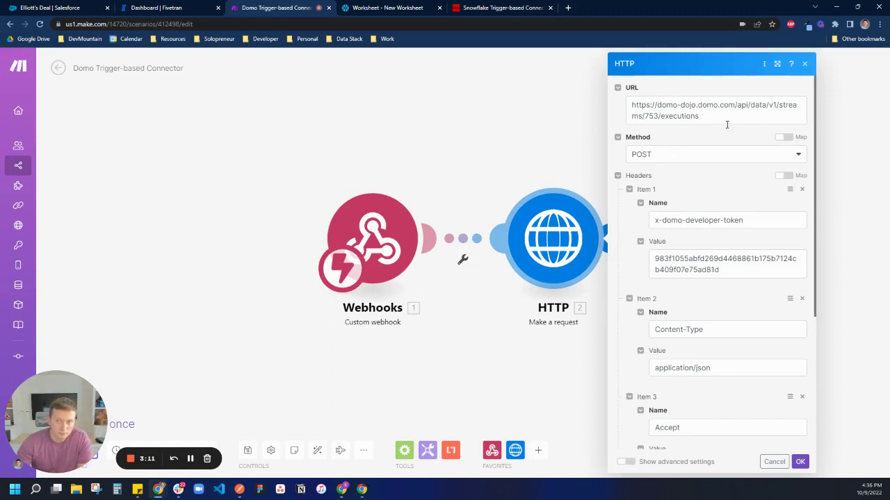
pyautogui.scroll(-2, 734, 236)
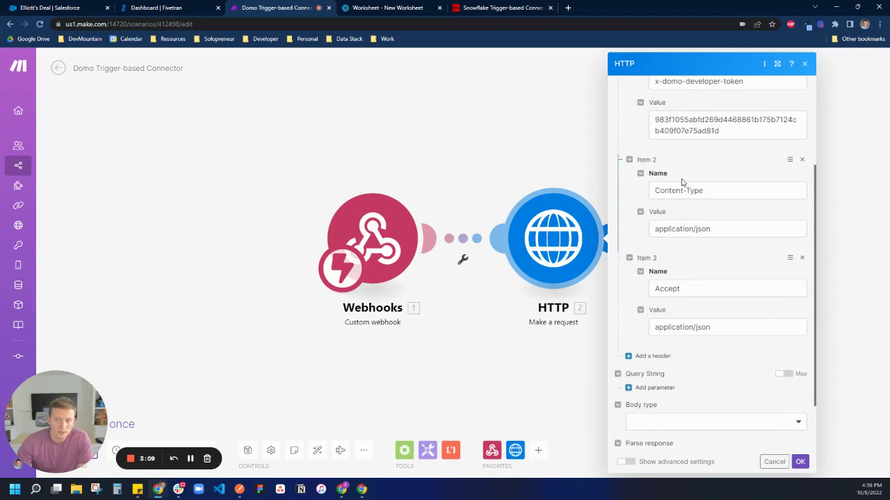
pyautogui.click(473, 8)
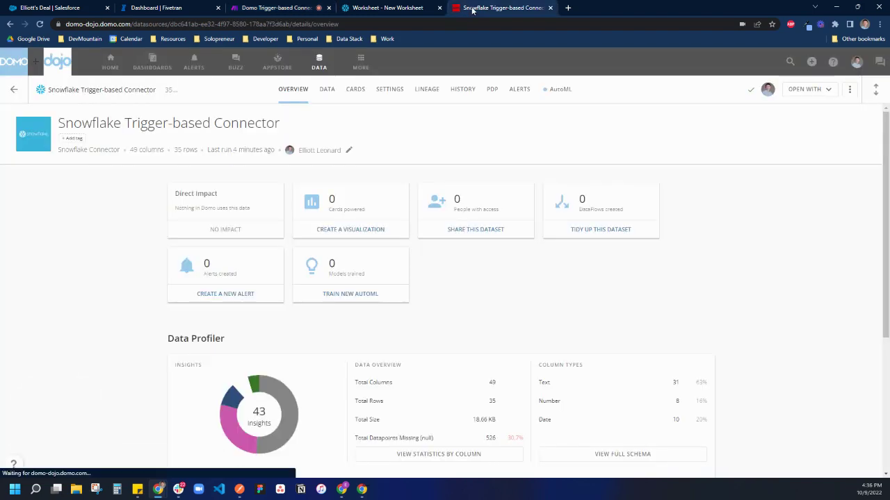
# - Confirm the dataset's Manually schedule and its 4:32 PM run loading 35 rows
pyautogui.click(388, 91)
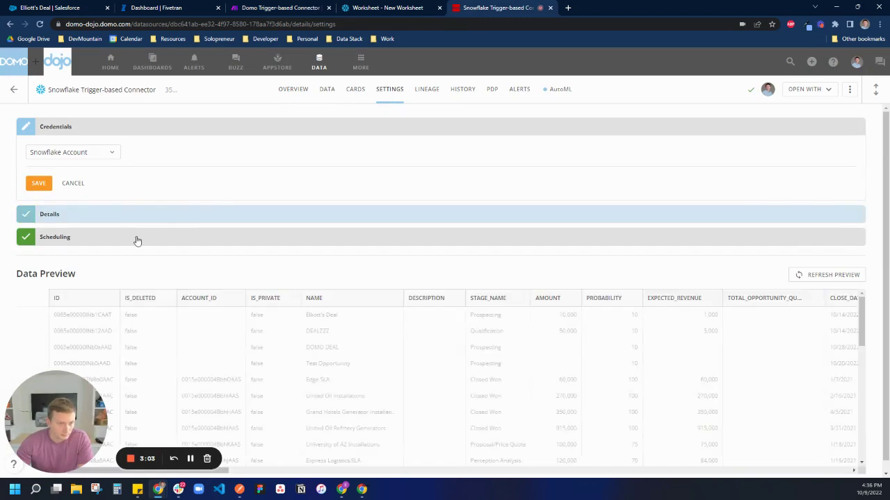
pyautogui.click(137, 238)
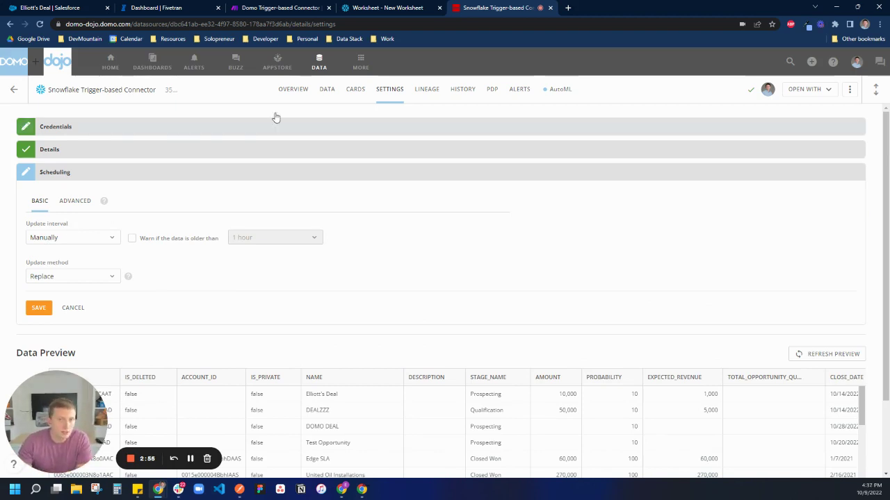
pyautogui.click(299, 90)
pyautogui.click(461, 92)
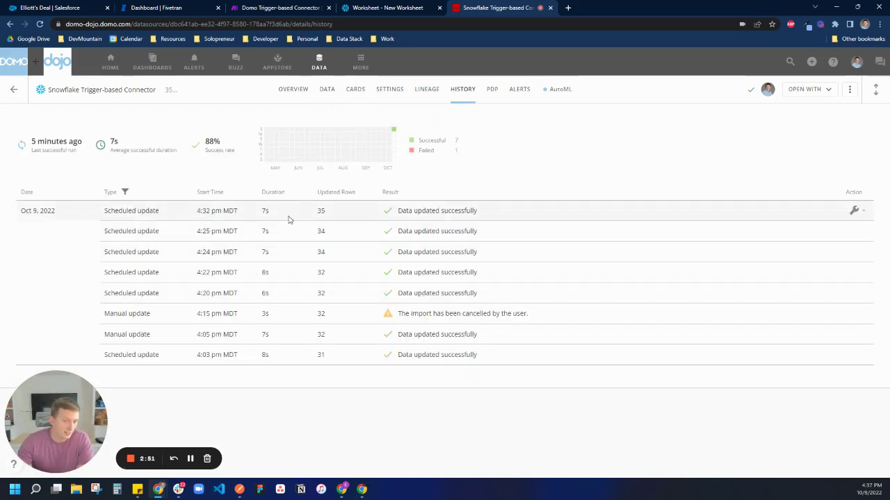
pyautogui.click(297, 94)
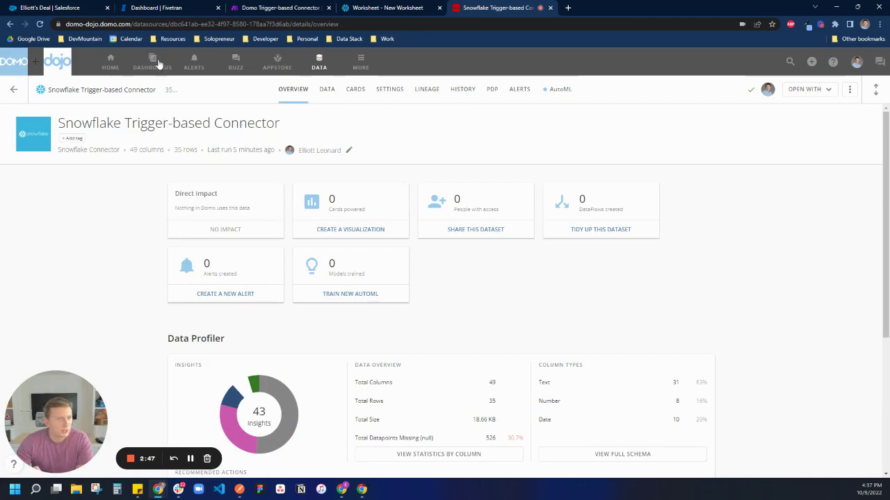
pyautogui.click(52, 7)
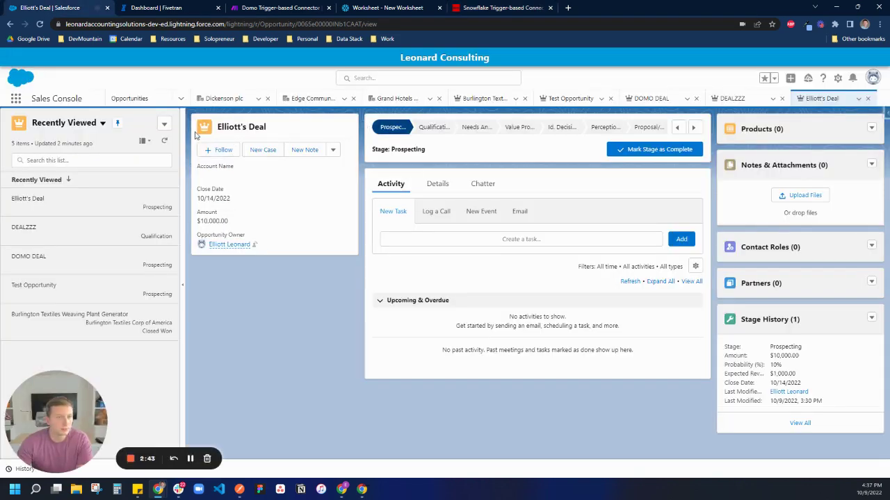
# - Save a new opportunity TEST DEAL: $1,000.00, close date 10/20/2022, stage Closed Won
pyautogui.click(165, 124)
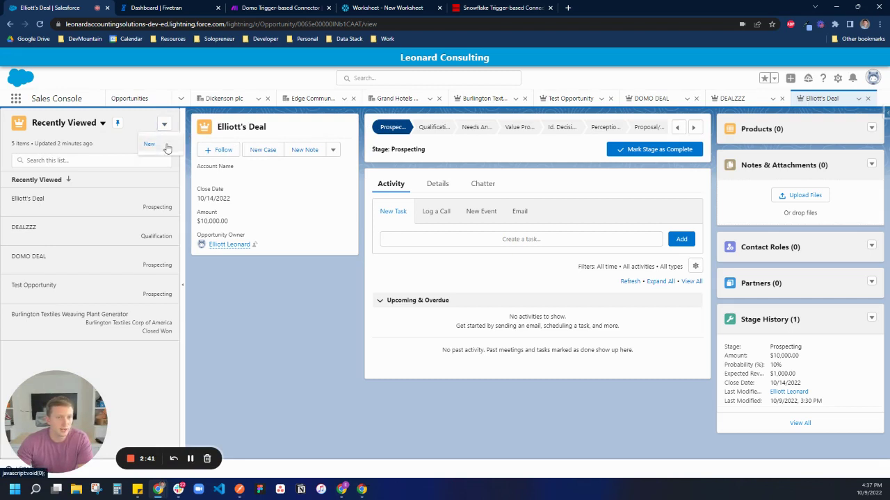
pyautogui.click(165, 146)
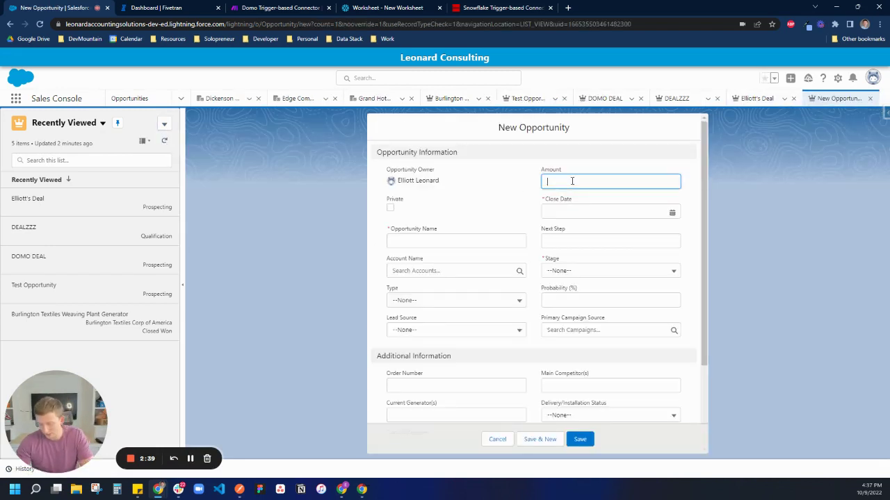
pyautogui.write('1000')
pyautogui.click(635, 209)
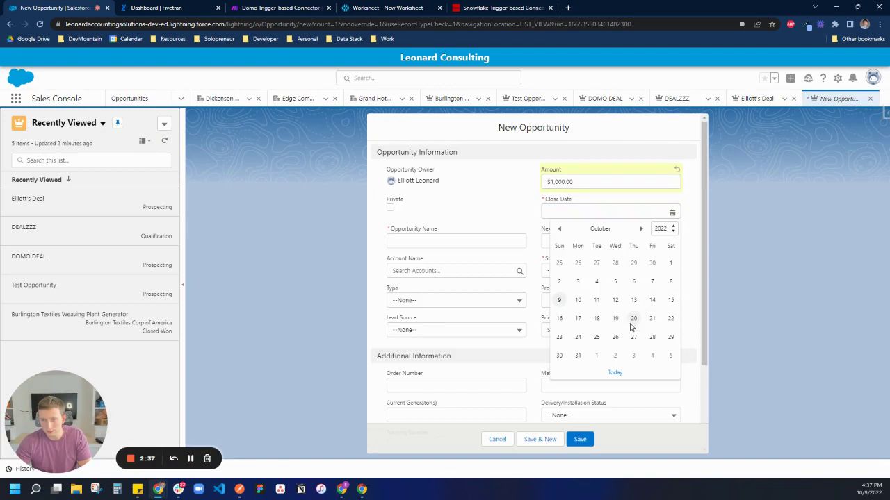
pyautogui.click(632, 318)
pyautogui.click(610, 301)
pyautogui.click(603, 271)
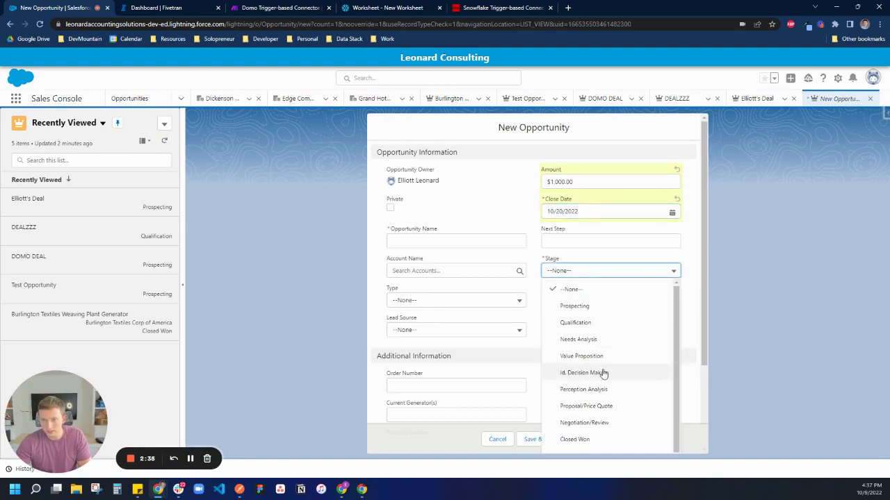
pyautogui.click(583, 439)
pyautogui.click(471, 239)
pyautogui.write('TEST DEAL')
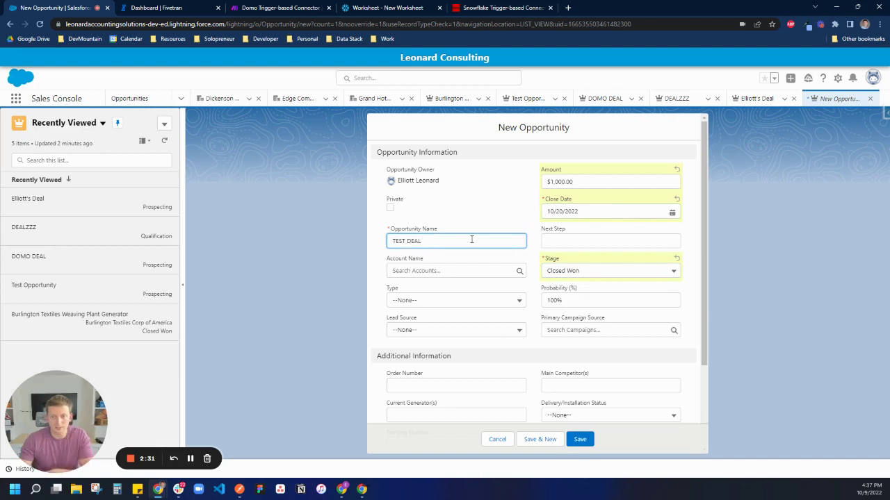
pyautogui.click(582, 441)
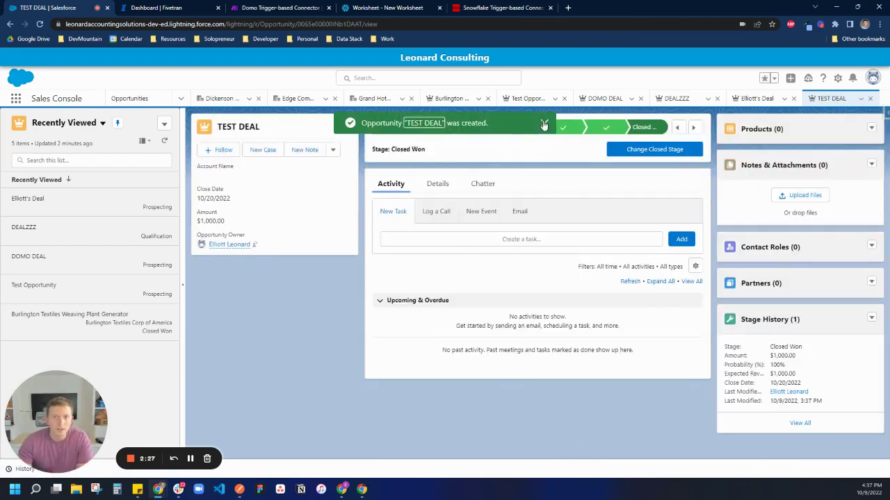
# - Trigger a full historical re-sync of the Opportunity table in Fivetran's schema
pyautogui.click(544, 125)
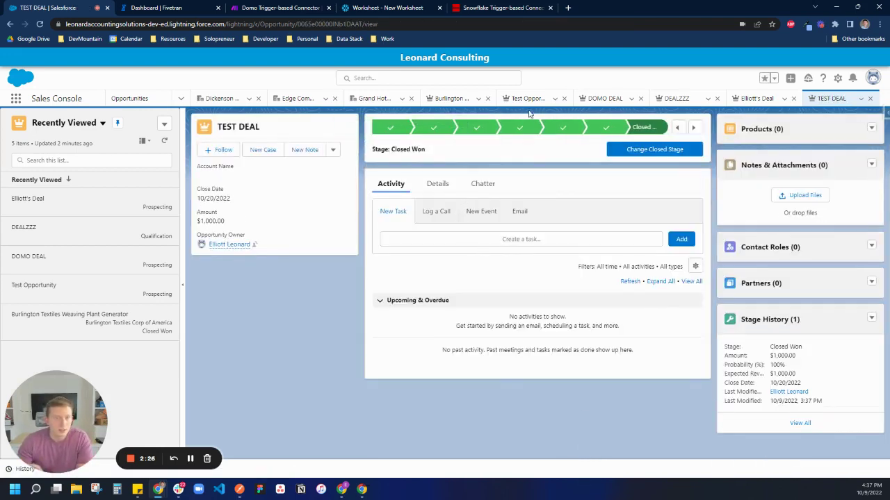
pyautogui.click(142, 8)
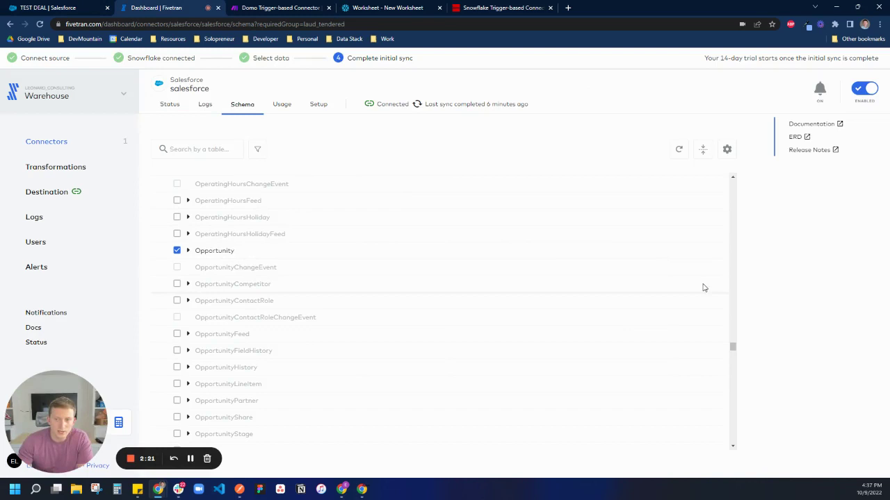
pyautogui.click(625, 254)
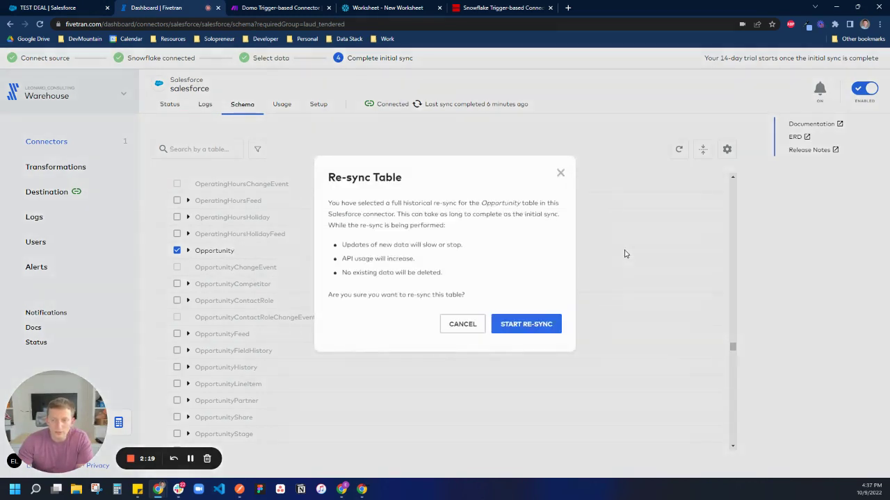
pyautogui.click(513, 328)
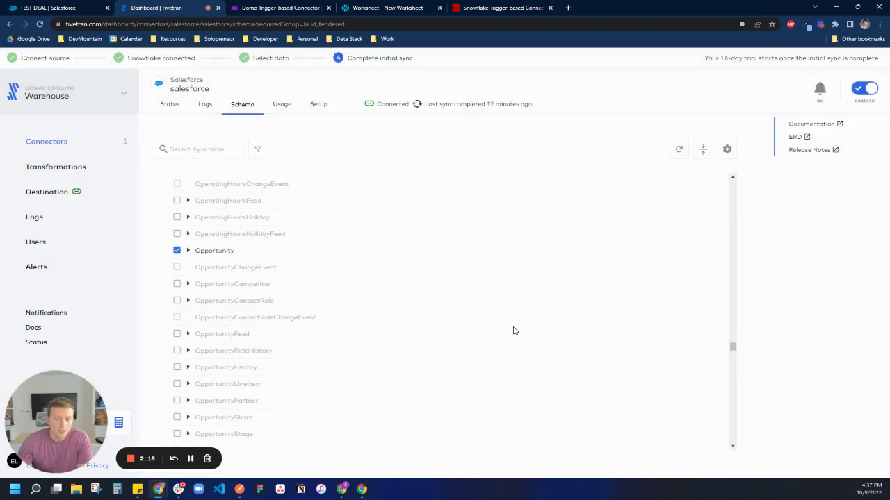
pyautogui.click(365, 10)
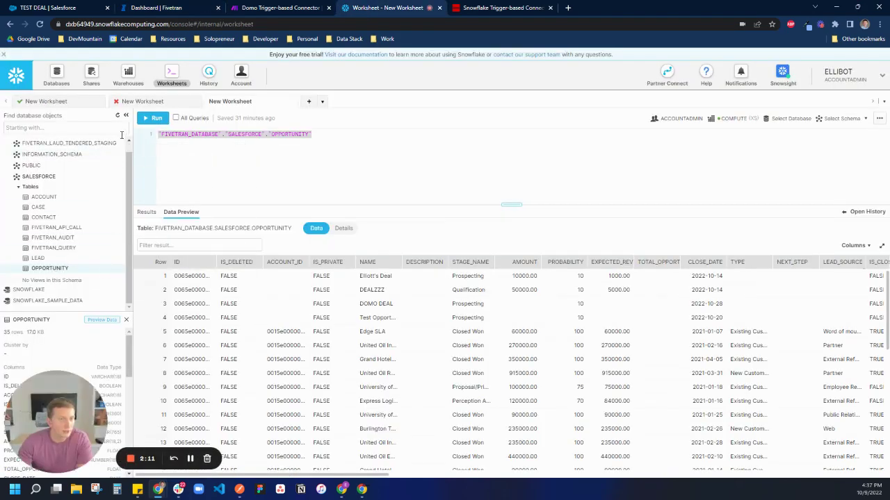
# - Refresh Snowflake's object tree until OPPORTUNITY shows 36 rows (17.5 KB)
pyautogui.click(117, 116)
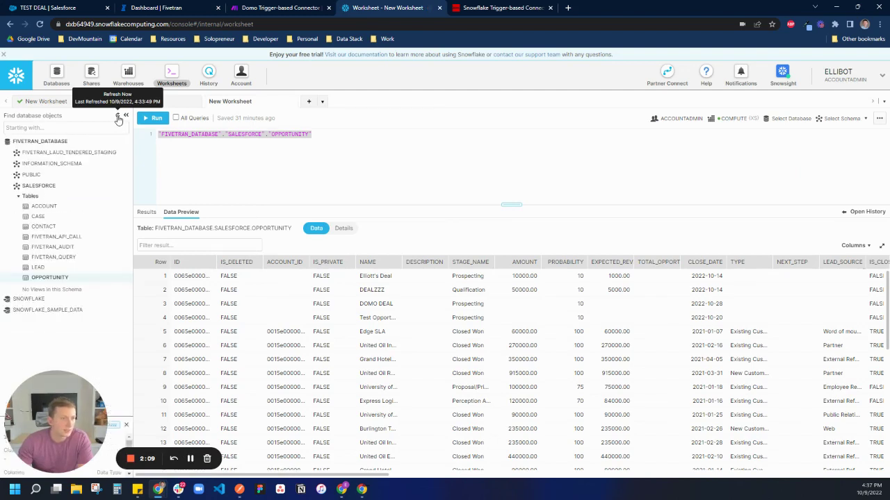
pyautogui.moveTo(50, 271)
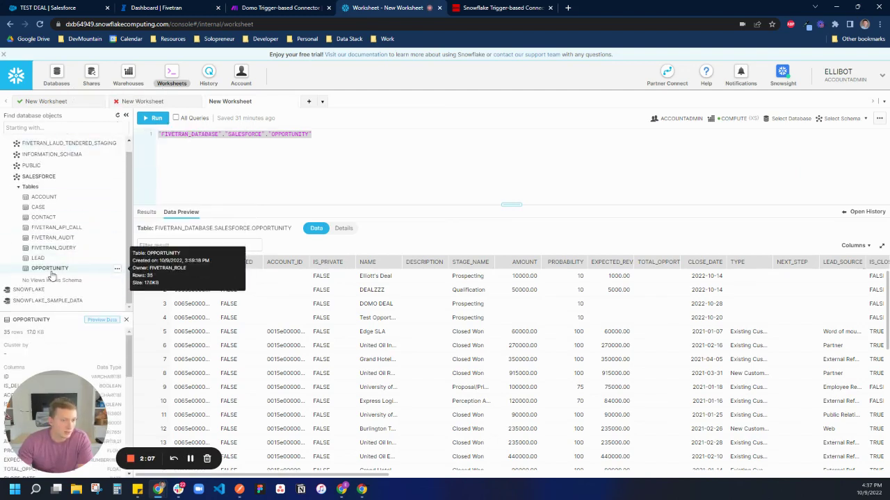
pyautogui.click(167, 8)
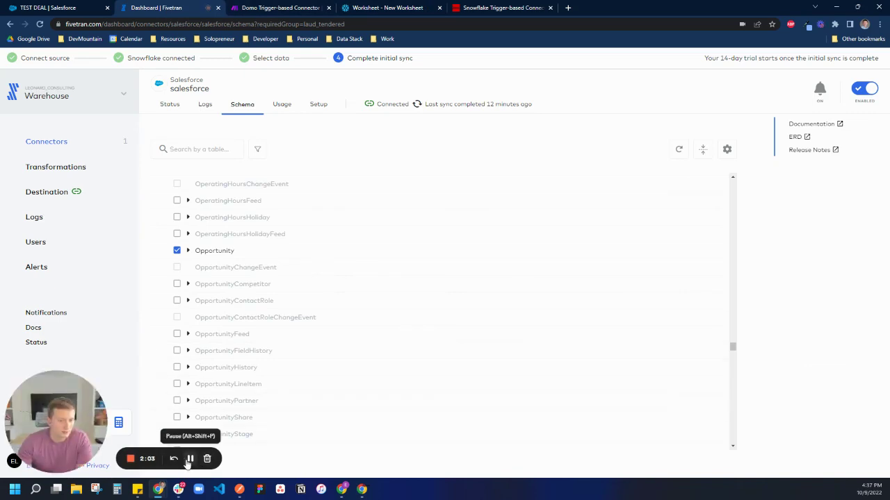
pyautogui.click(388, 8)
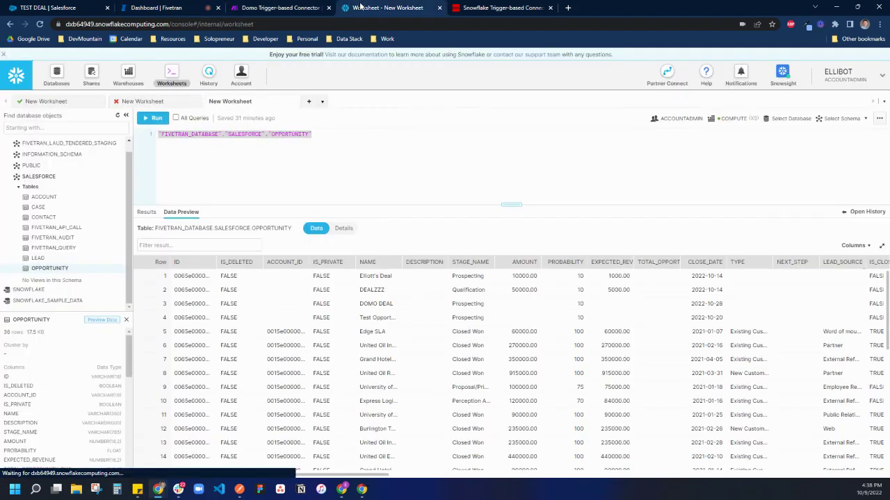
pyautogui.click(117, 116)
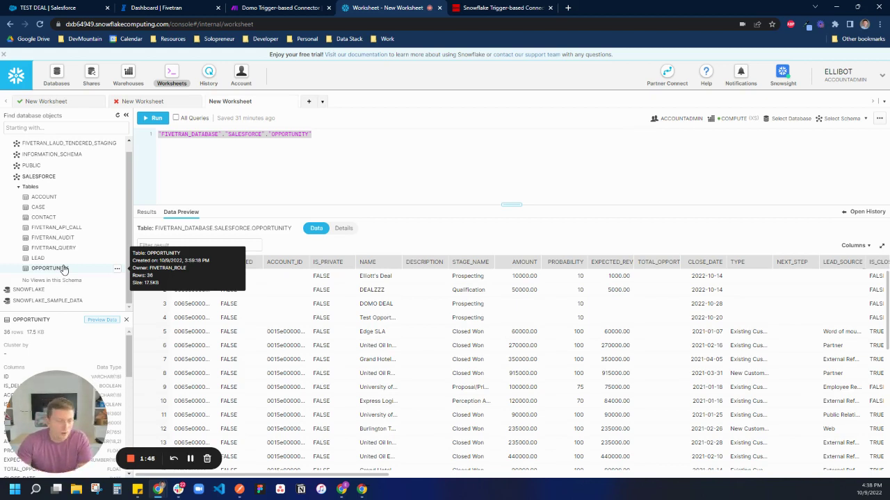
# - Reload the Domo dataset and verify a 4:38 PM 36-row update despite Manually scheduling
pyautogui.click(499, 8)
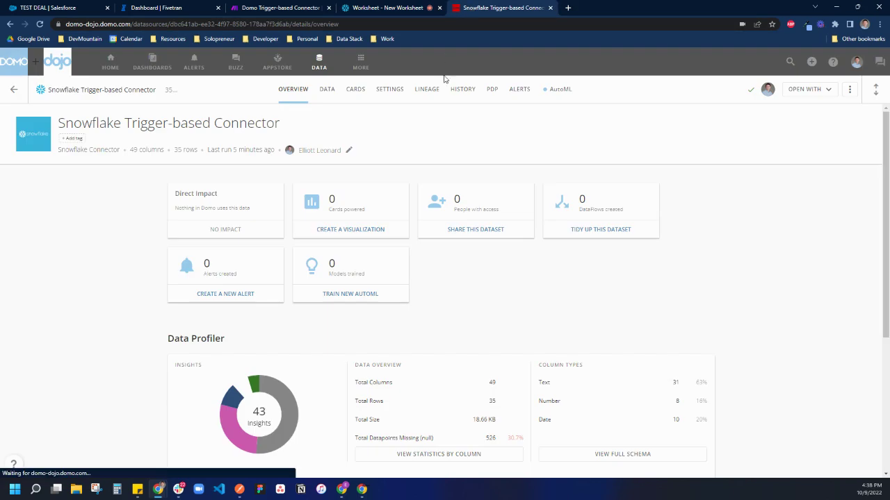
pyautogui.click(39, 24)
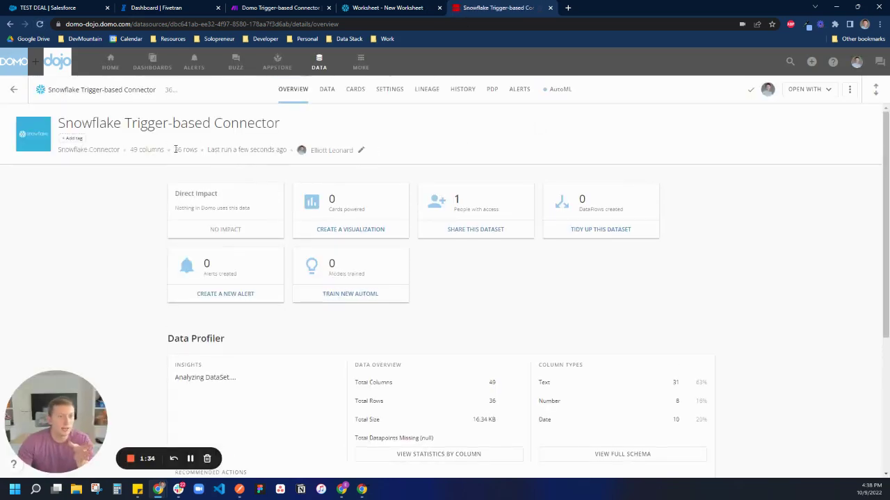
pyautogui.click(460, 94)
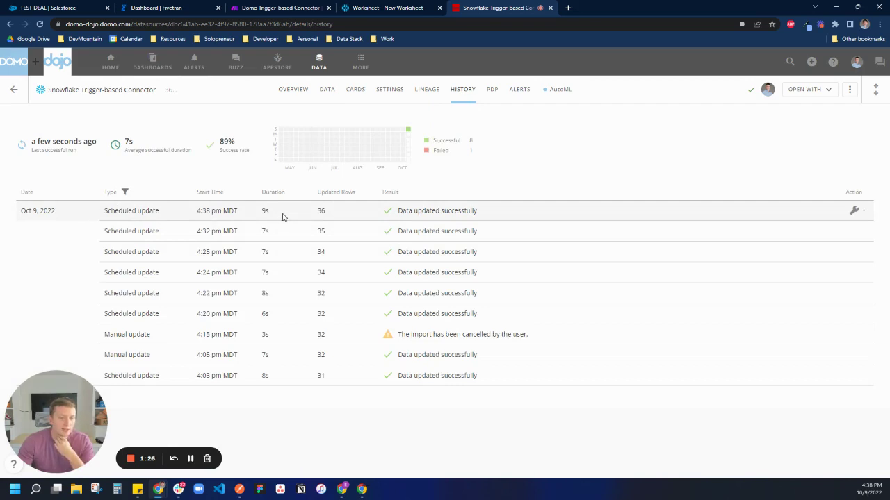
pyautogui.click(389, 89)
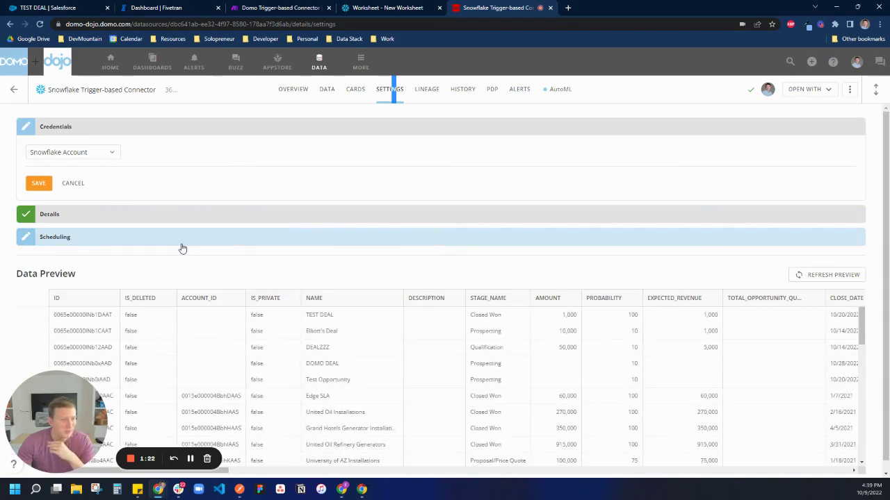
pyautogui.click(182, 248)
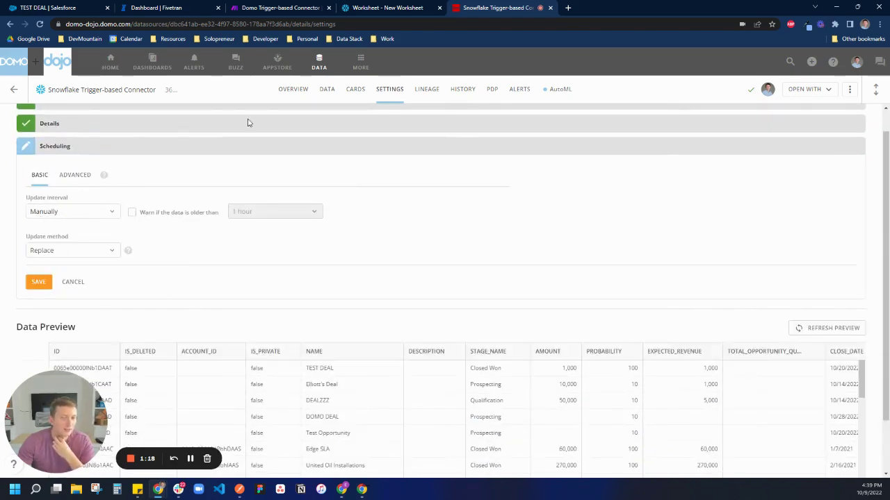
pyautogui.click(293, 90)
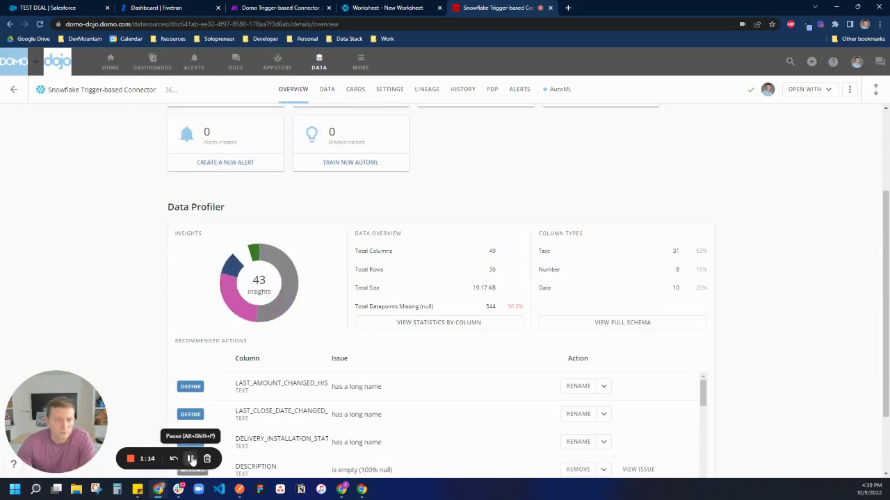
pyautogui.hotkey('alt', 'Tab')
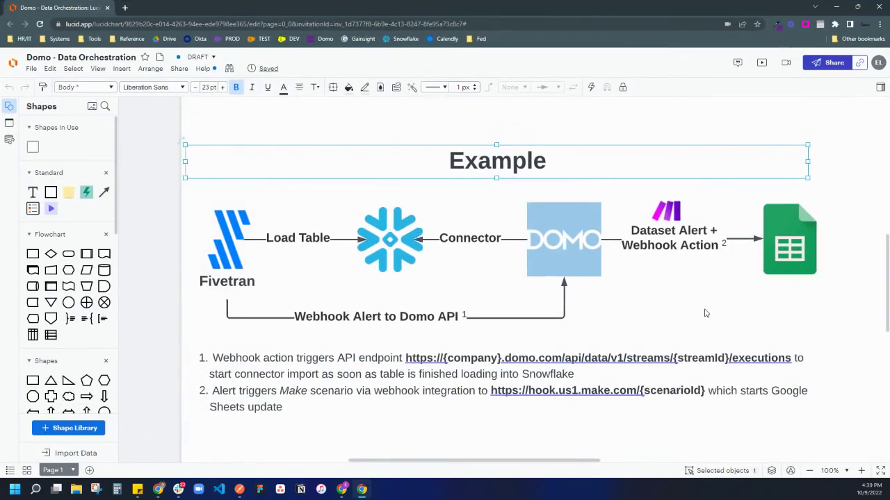
pyautogui.click(385, 116)
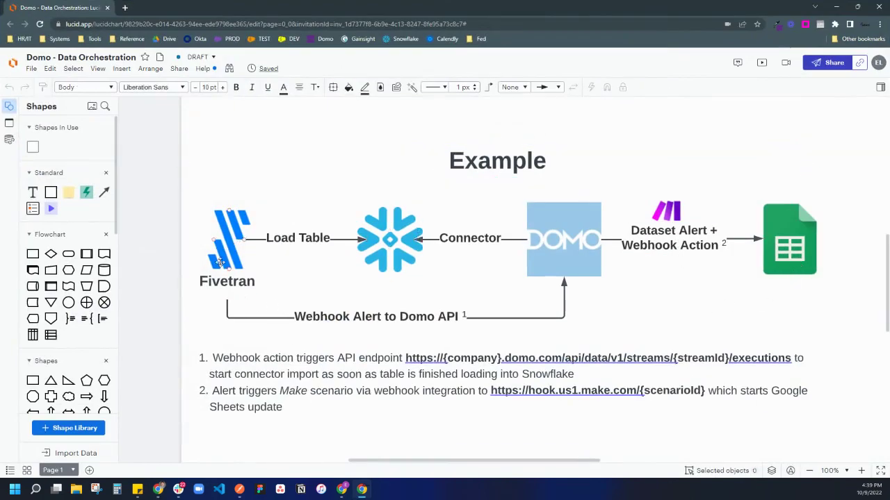